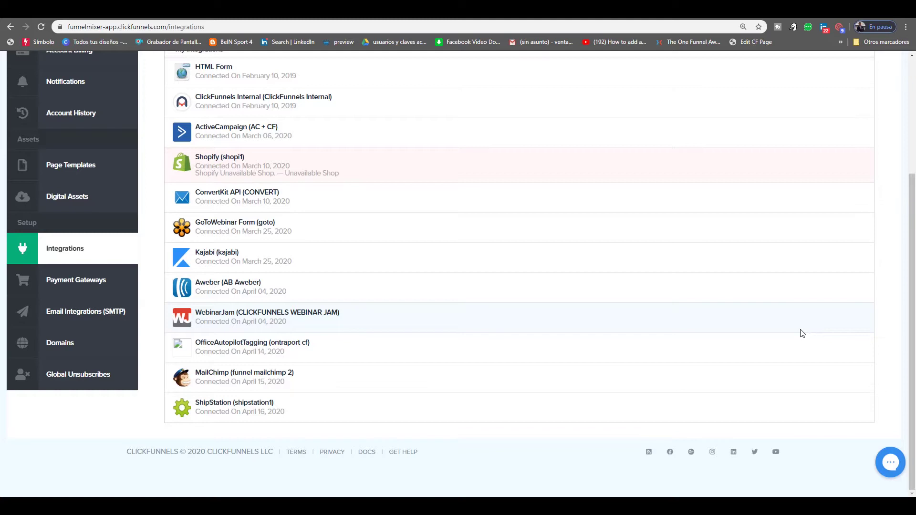
{"action": "scroll", "coordinate": [786, 317], "scroll_direction": "up", "scroll_amount": 4}
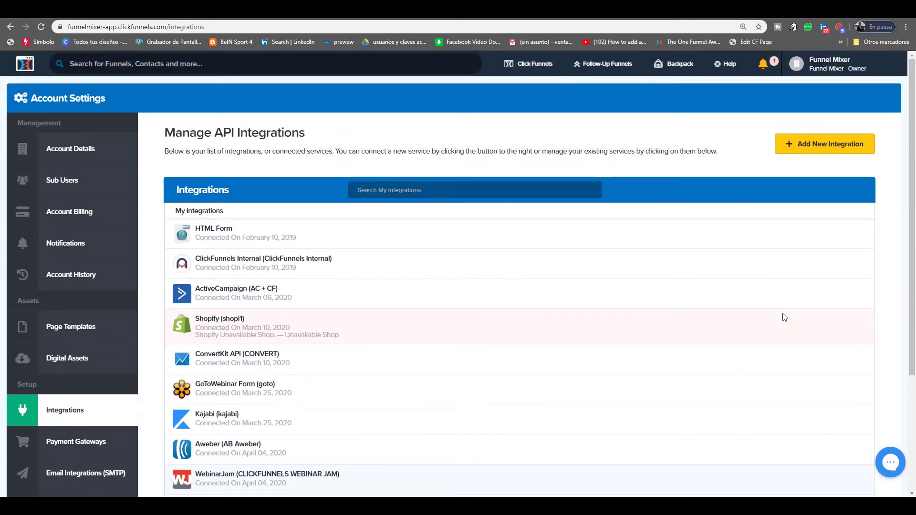
{"action": "left_click", "coordinate": [833, 64]}
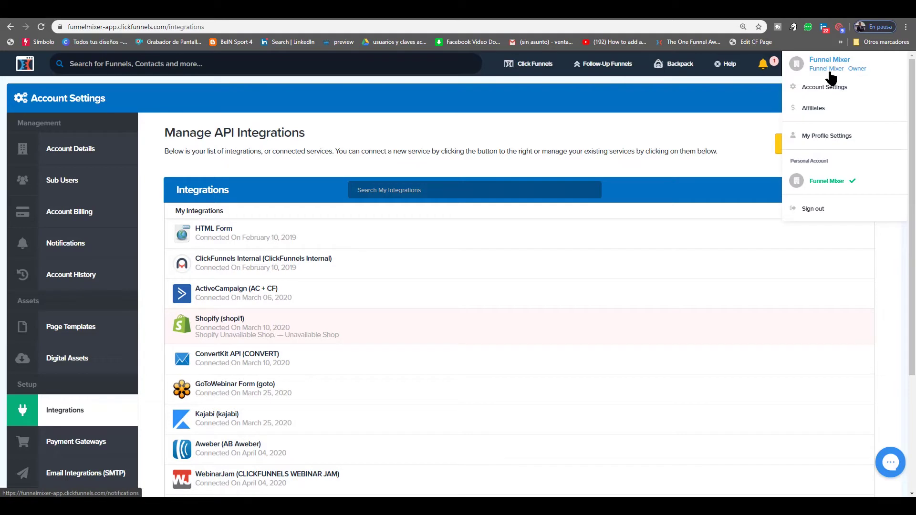
{"action": "left_click", "coordinate": [835, 66]}
{"action": "scroll", "coordinate": [481, 273], "scroll_direction": "down", "scroll_amount": 2}
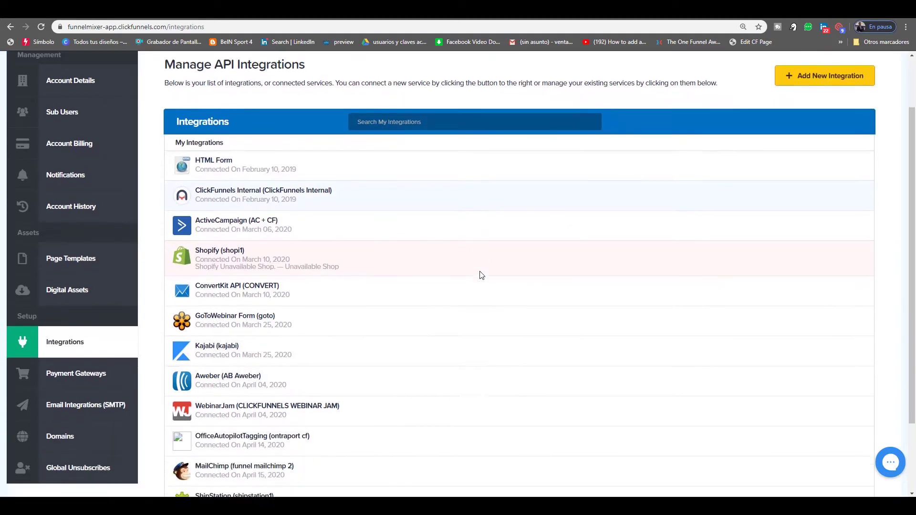
{"action": "scroll", "coordinate": [481, 274], "scroll_direction": "down", "scroll_amount": 1}
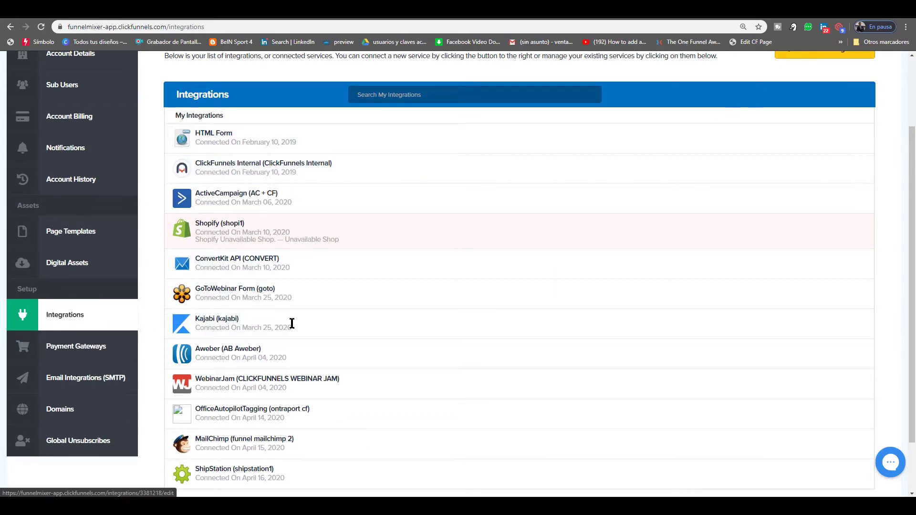
{"action": "scroll", "coordinate": [535, 340], "scroll_direction": "up", "scroll_amount": 3}
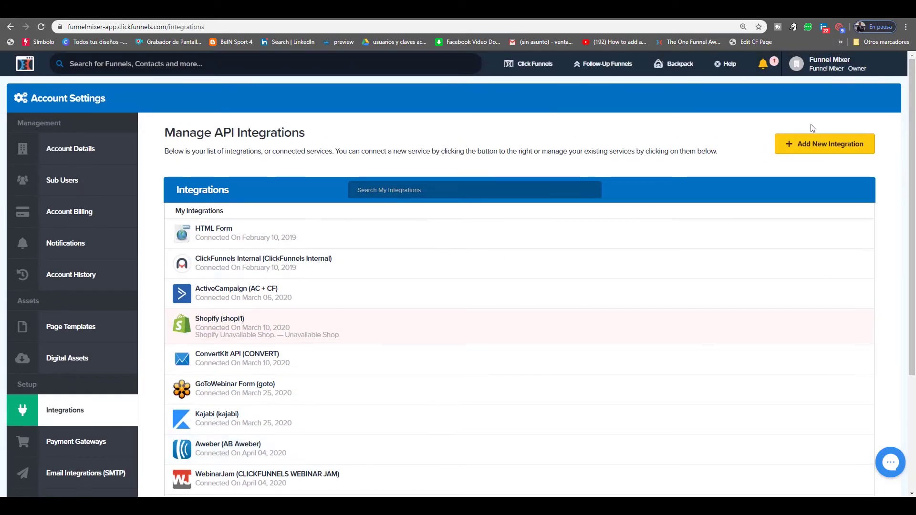
- Start adding a new integration, search the available integrations for TWILIO and choose Twilio Sms
{"action": "left_click", "coordinate": [838, 151]}
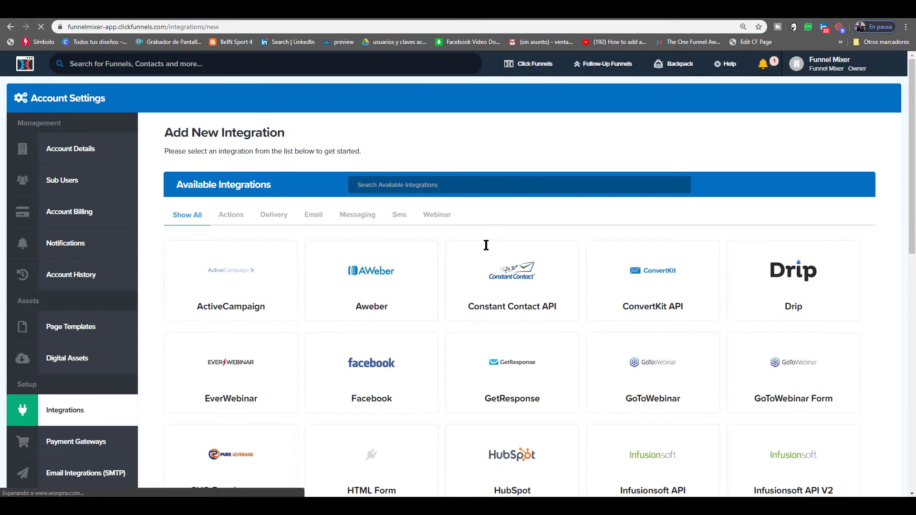
{"action": "left_click", "coordinate": [504, 187]}
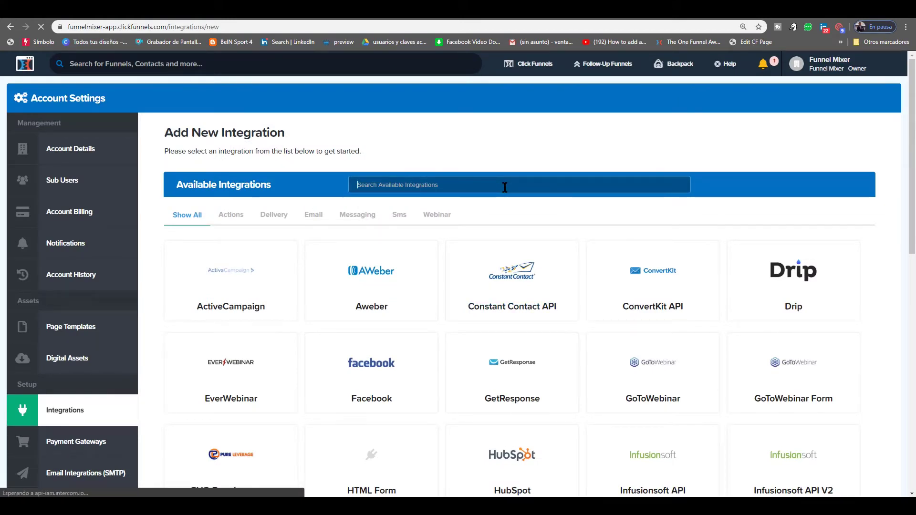
{"action": "type", "text": "TWILIO"}
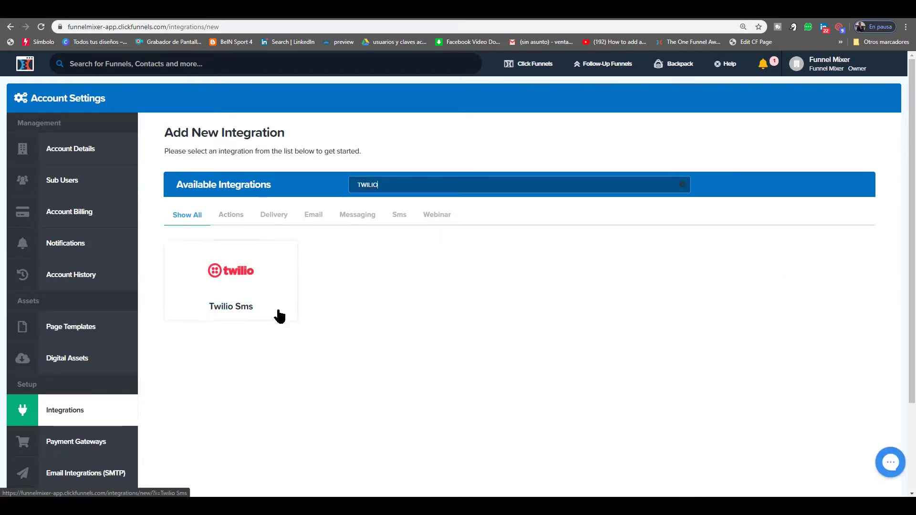
{"action": "left_click", "coordinate": [247, 283]}
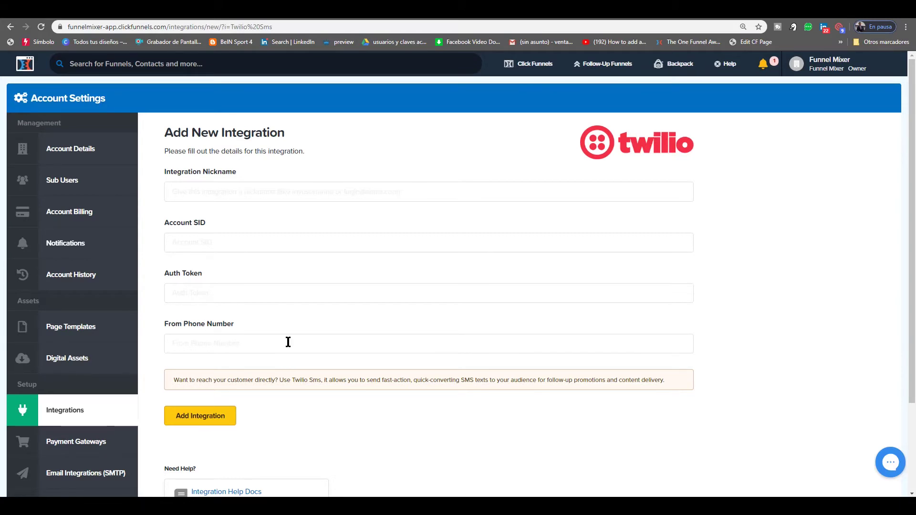
- Set the integration nickname to TWILIO
{"action": "left_click", "coordinate": [406, 192]}
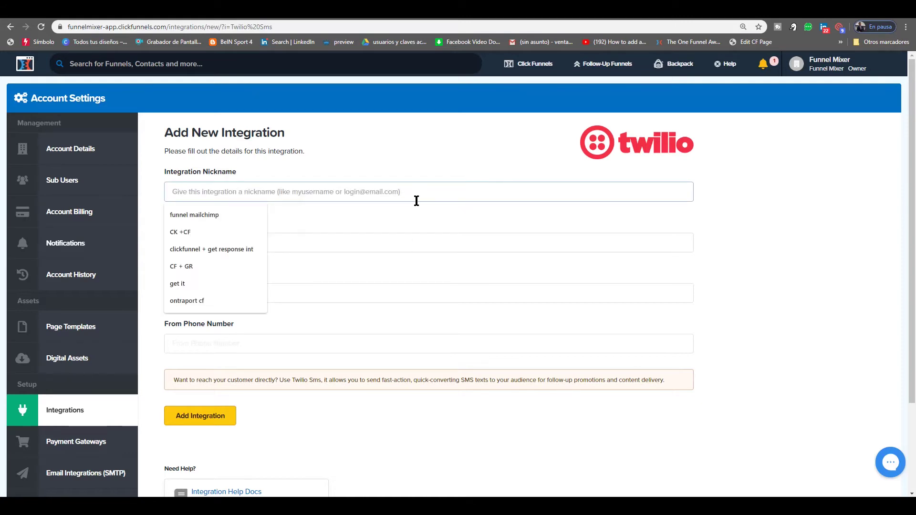
{"action": "type", "text": "TWILIO"}
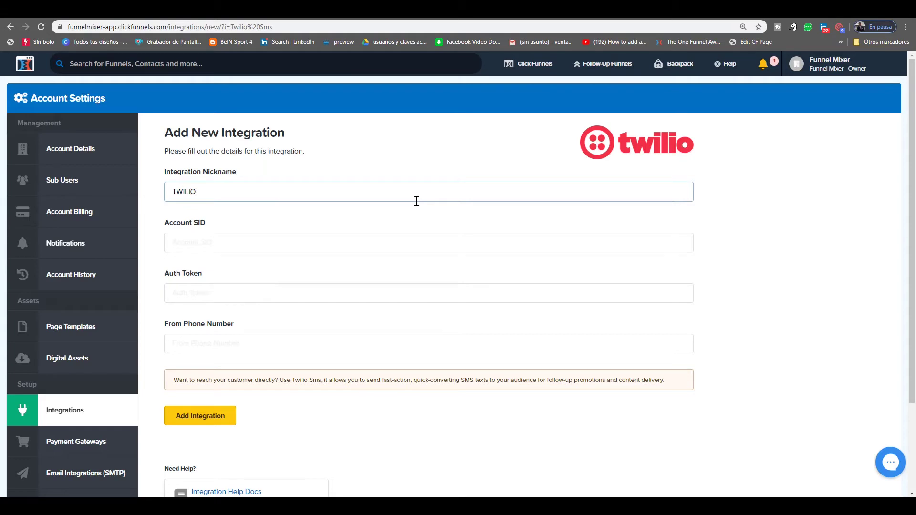
{"action": "left_click", "coordinate": [340, 240]}
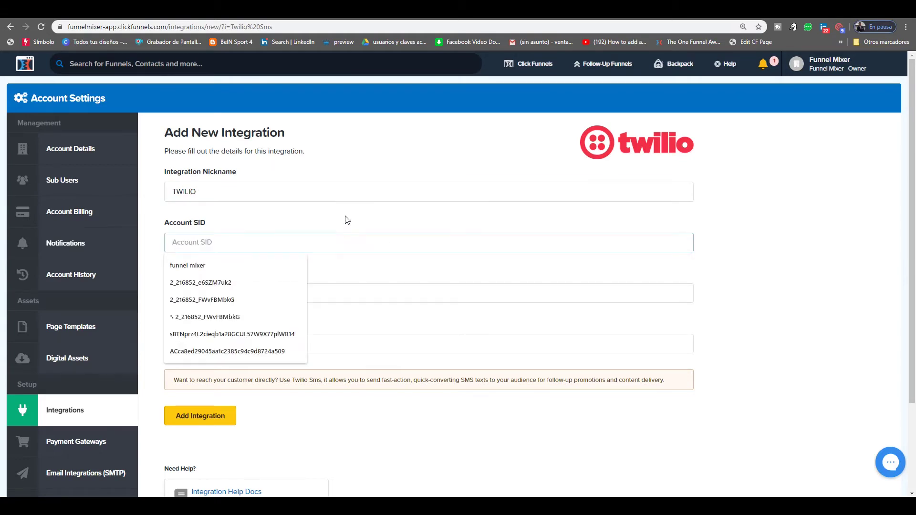
{"action": "left_click", "coordinate": [347, 220]}
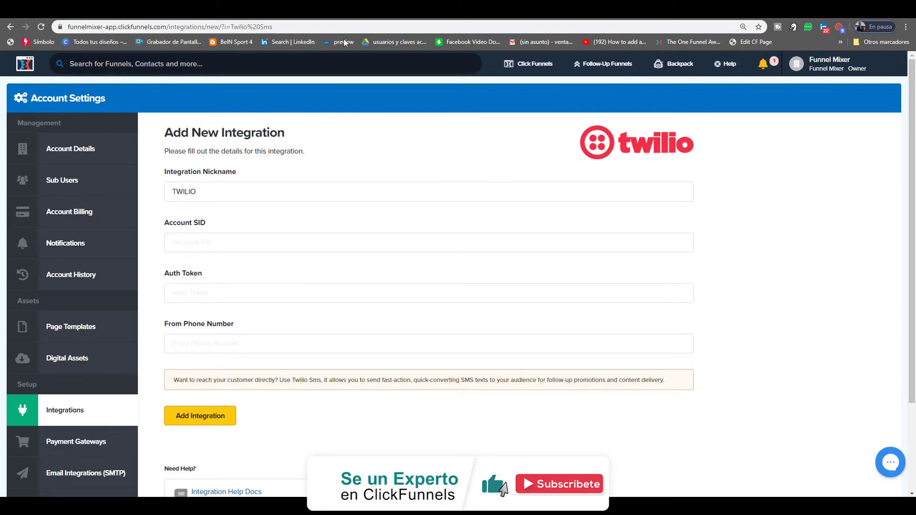
- Switch to the Twilio console and open the project's general settings at the API credentials
{"action": "key", "text": "ctrl+Tab"}
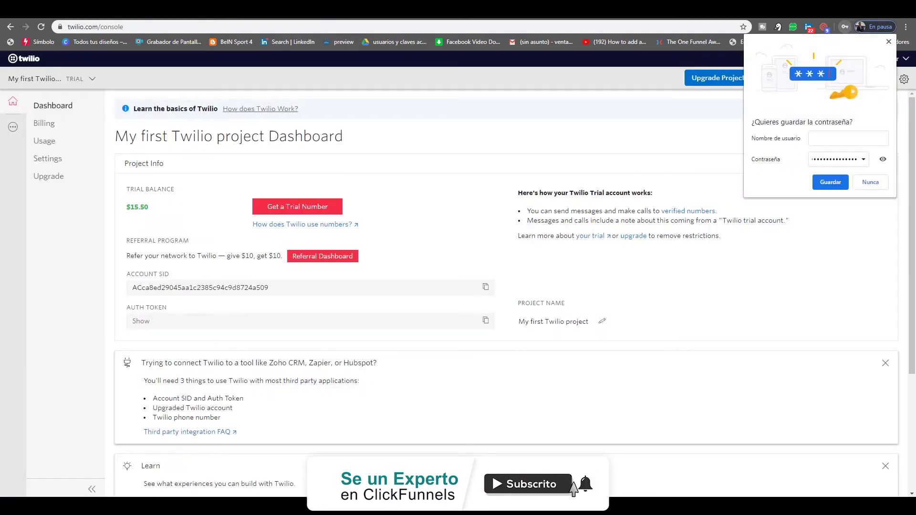
{"action": "left_click", "coordinate": [888, 43]}
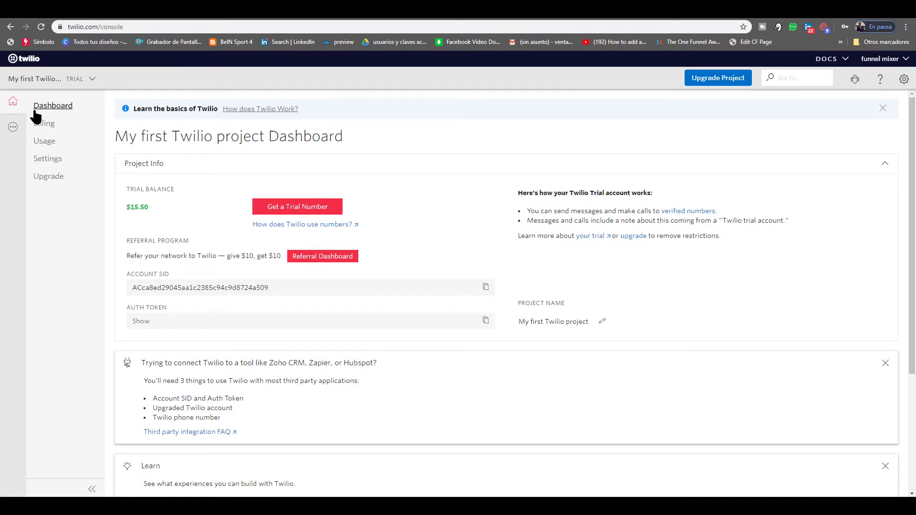
{"action": "left_click", "coordinate": [48, 159]}
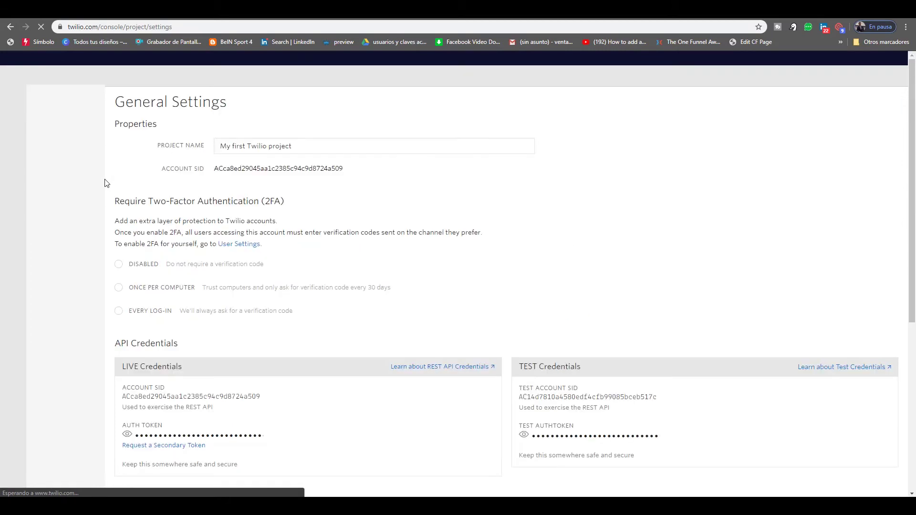
{"action": "scroll", "coordinate": [212, 234], "scroll_direction": "down", "scroll_amount": 3}
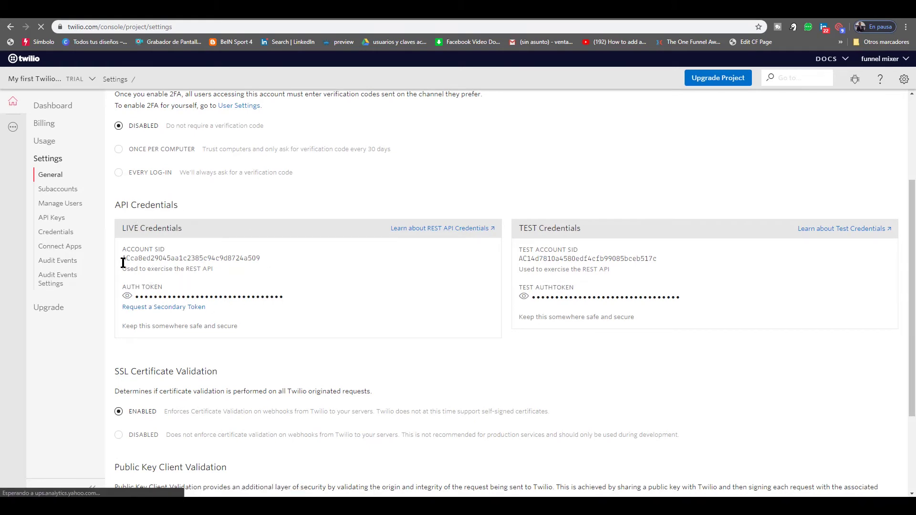
- Copy the account SID from the project's live credentials
{"action": "left_click_drag", "start_coordinate": [122, 250], "coordinate": [171, 251]}
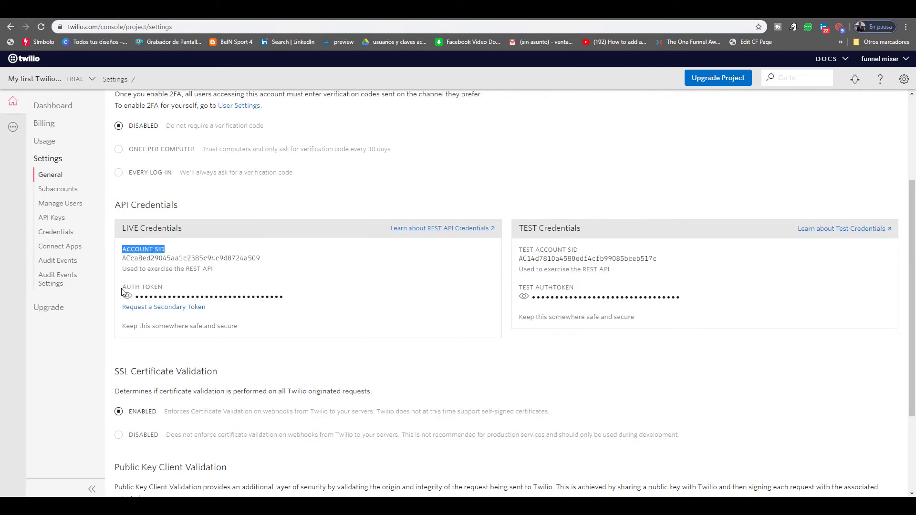
{"action": "left_click", "coordinate": [151, 263]}
{"action": "left_click_drag", "start_coordinate": [124, 259], "coordinate": [265, 262]}
{"action": "left_click", "coordinate": [266, 263]}
{"action": "double_click", "coordinate": [267, 264]}
{"action": "key", "text": "ctrl+c"}
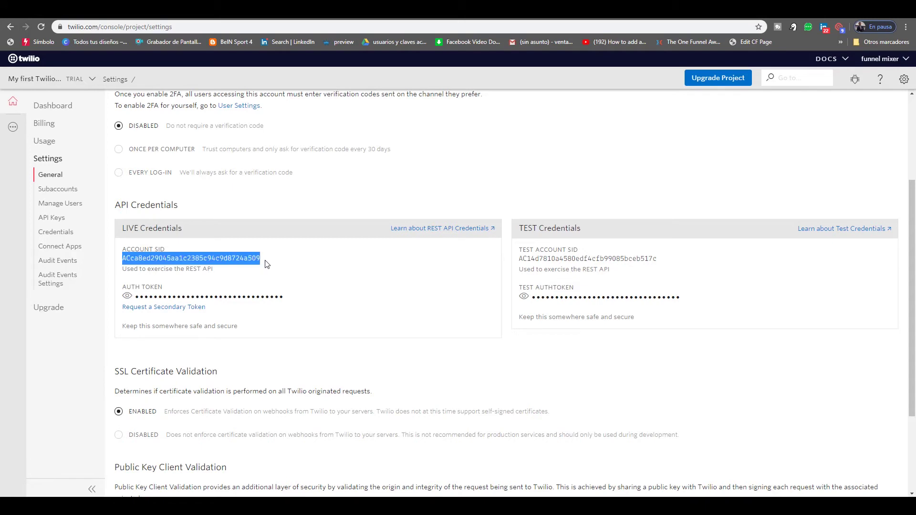
- Return to the ClickFunnels integration form and paste the copied value as the Account SID
{"action": "key", "text": "alt+Tab"}
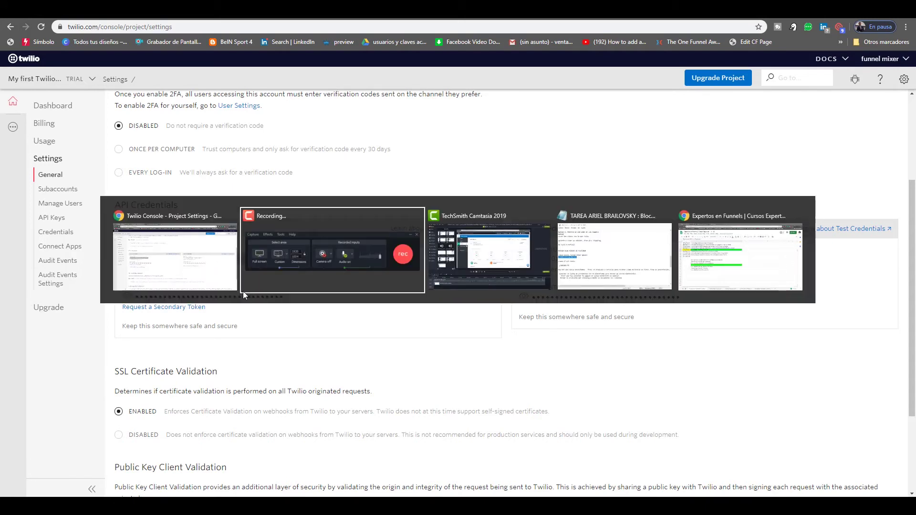
{"action": "key", "text": "alt+Tab"}
{"action": "key", "text": "alt+Tab"}
{"action": "key", "text": "alt+Tab"}
{"action": "key", "text": "alt+Tab"}
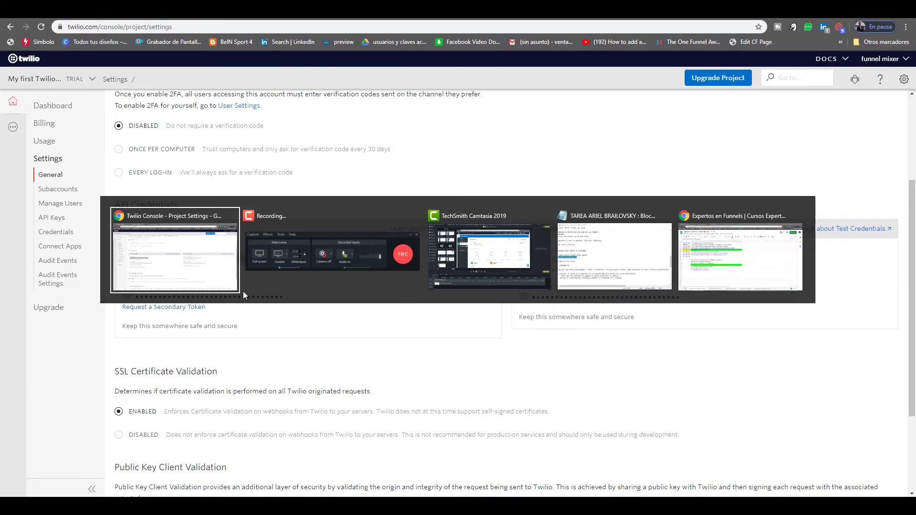
{"action": "key", "text": "alt+Tab"}
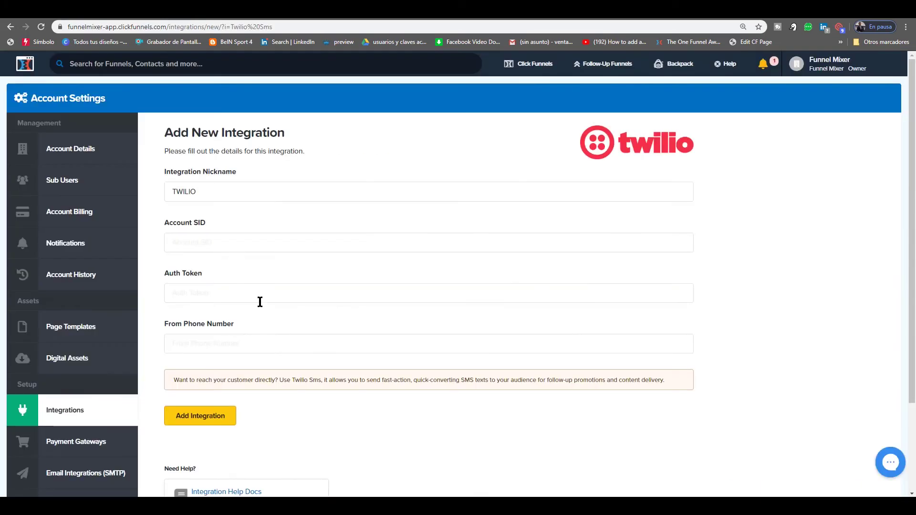
{"action": "left_click", "coordinate": [213, 243]}
{"action": "key", "text": "ctrl+v"}
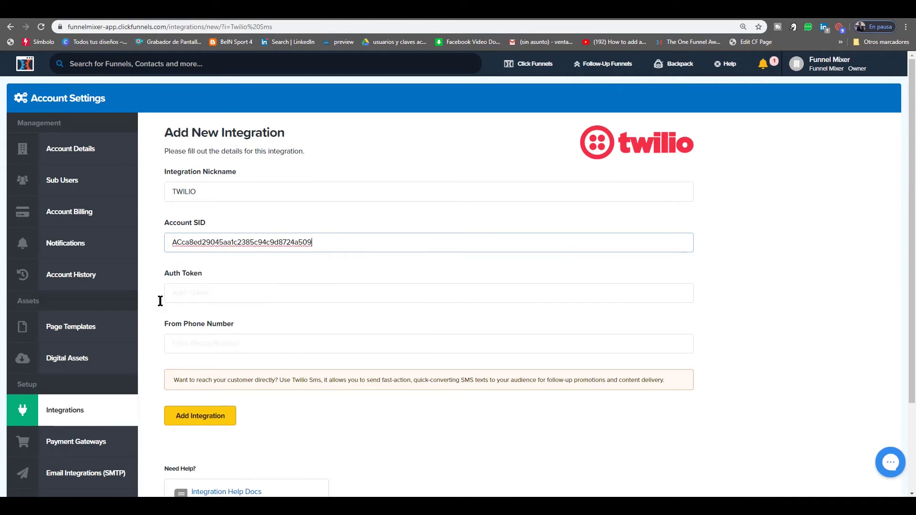
- Reveal and copy the live auth token in the Twilio console, and paste it into the ClickFunnels form's Auth Token field
{"action": "left_click", "coordinate": [192, 294]}
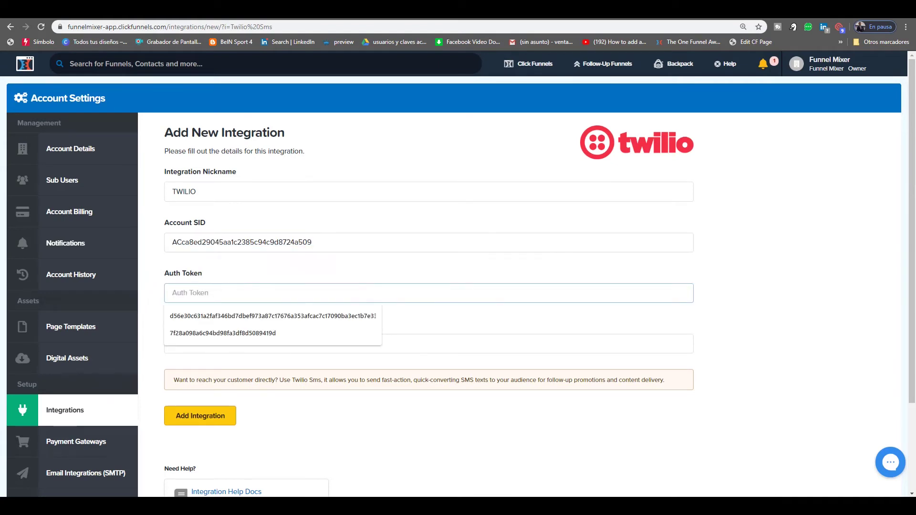
{"action": "key", "text": "alt+Tab"}
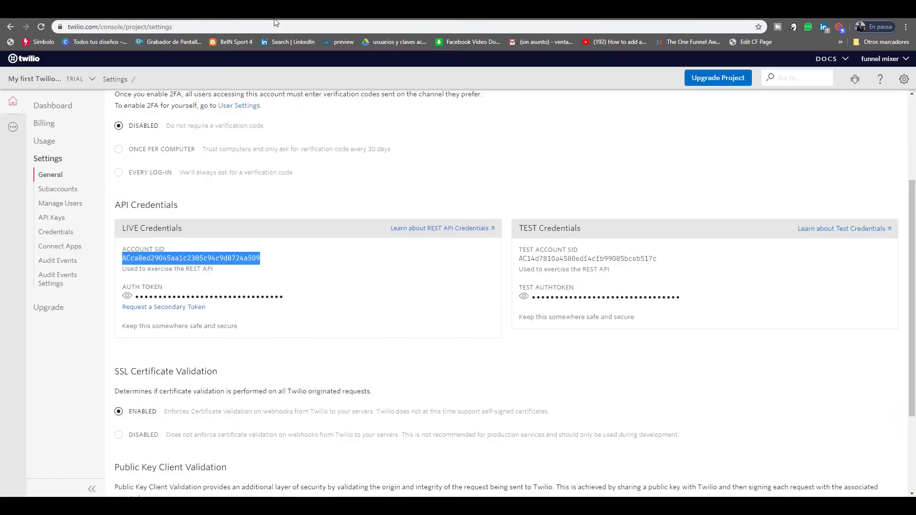
{"action": "left_click", "coordinate": [127, 298]}
{"action": "left_click_drag", "start_coordinate": [135, 297], "coordinate": [258, 299]}
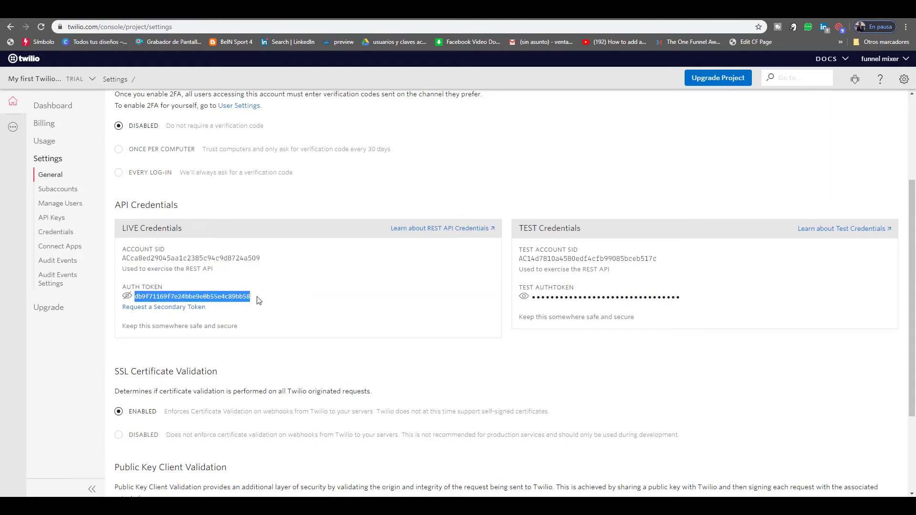
{"action": "key", "text": "ctrl+c"}
{"action": "key", "text": "alt+Tab"}
{"action": "left_click", "coordinate": [236, 295]}
{"action": "key", "text": "ctrl+v"}
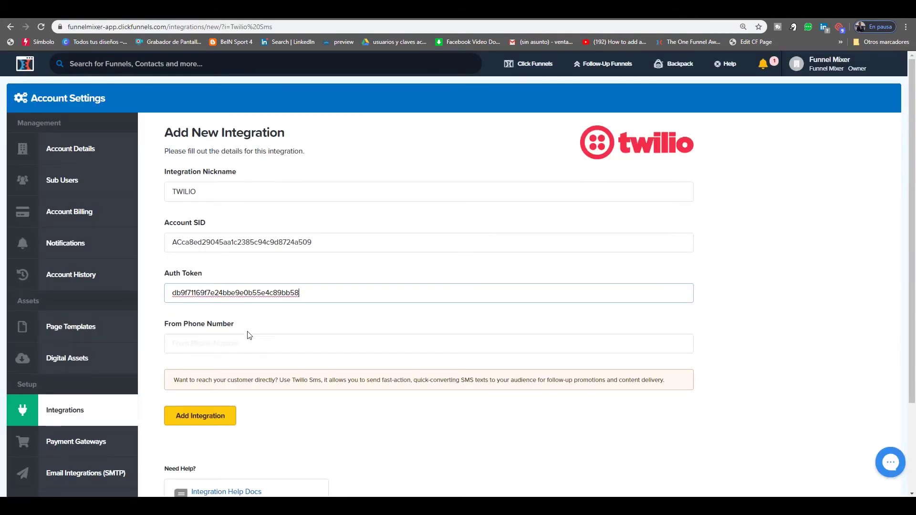
- Fill in the From Phone Number with the saved sender's phone number, including its country code
{"action": "left_click", "coordinate": [218, 347]}
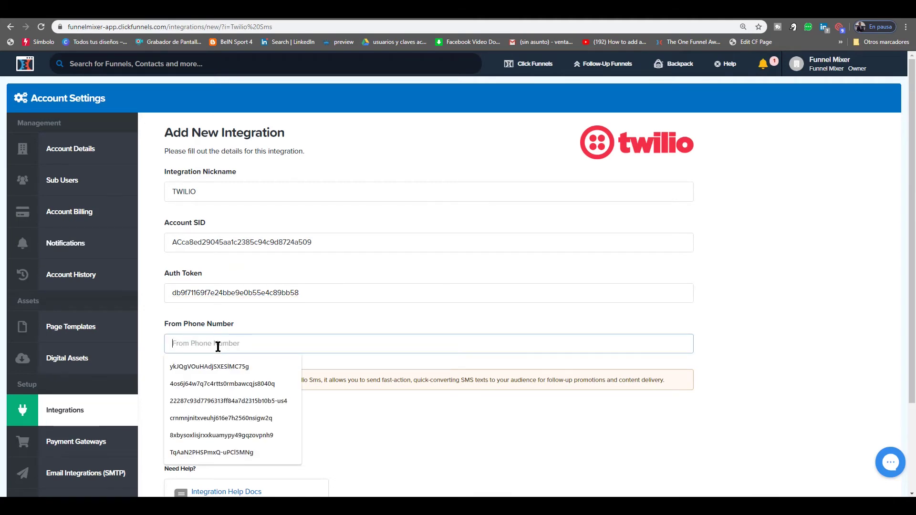
{"action": "type", "text": "+513"}
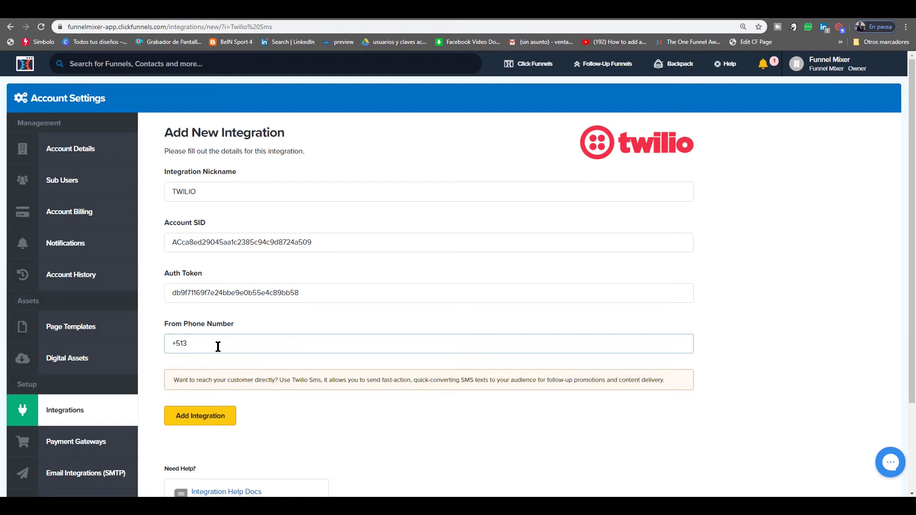
{"action": "key", "text": "BackSpace"}
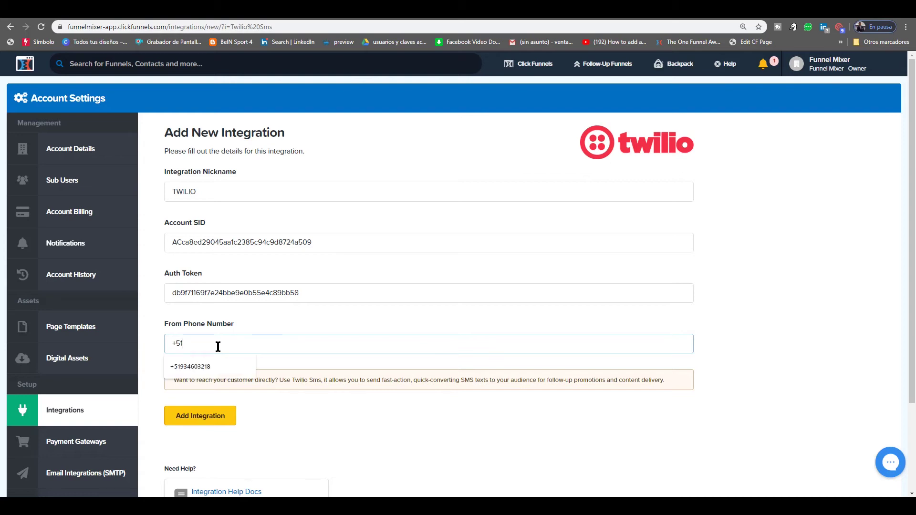
{"action": "left_click", "coordinate": [213, 371]}
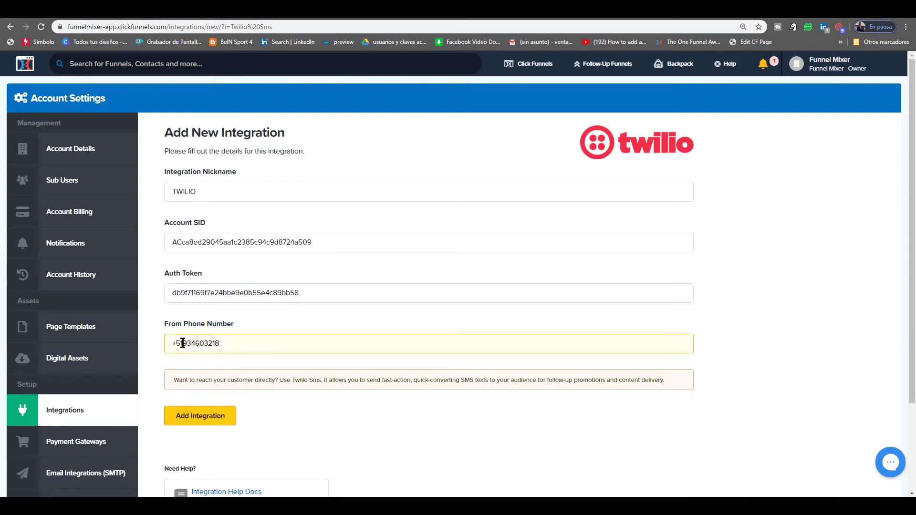
{"action": "left_click_drag", "start_coordinate": [182, 344], "coordinate": [169, 343]}
{"action": "left_click", "coordinate": [182, 342]}
- Add the Twilio Sms integration and check for it in the My Integrations list
{"action": "scroll", "coordinate": [268, 407], "scroll_direction": "down", "scroll_amount": 2}
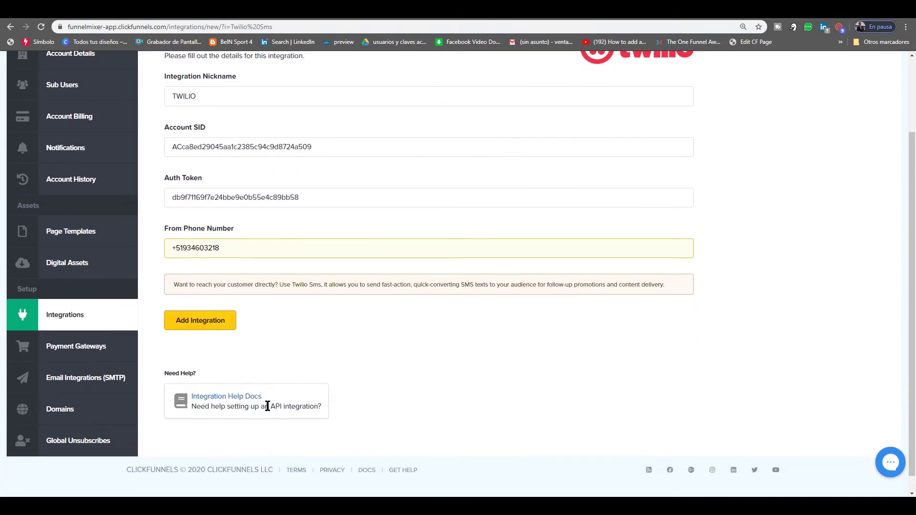
{"action": "left_click", "coordinate": [211, 323]}
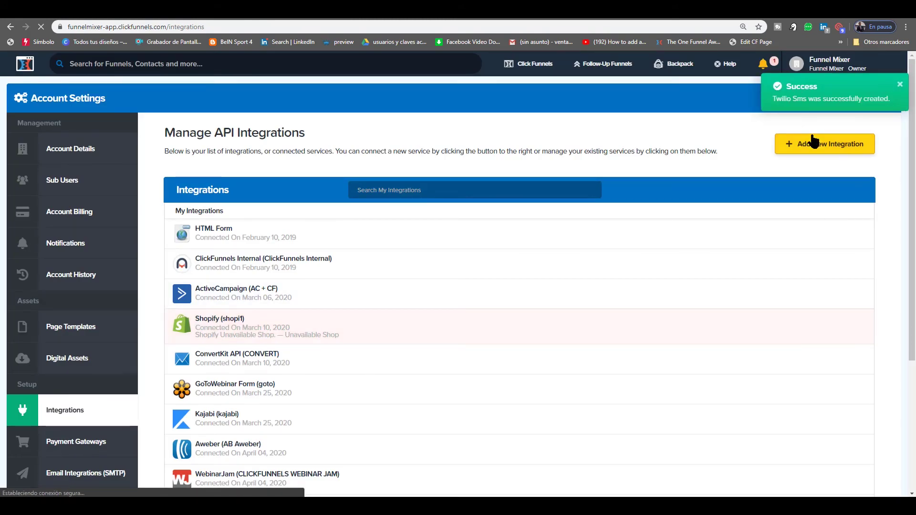
{"action": "scroll", "coordinate": [540, 318], "scroll_direction": "down", "scroll_amount": 4}
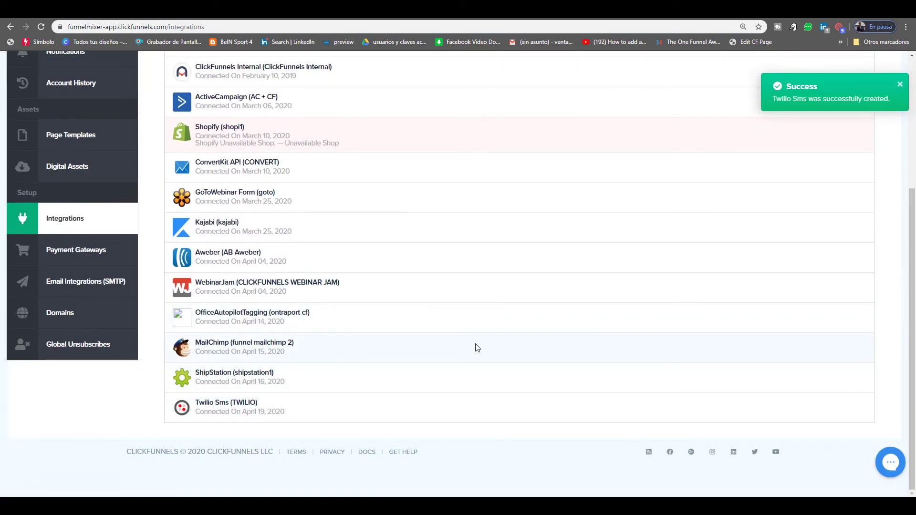
{"action": "scroll", "coordinate": [477, 347], "scroll_direction": "up", "scroll_amount": 4}
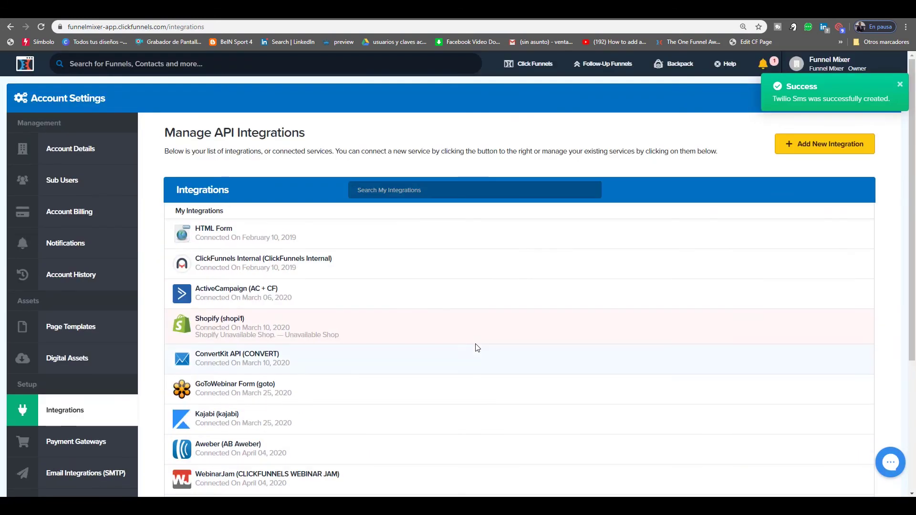
{"action": "scroll", "coordinate": [483, 396], "scroll_direction": "down", "scroll_amount": 4}
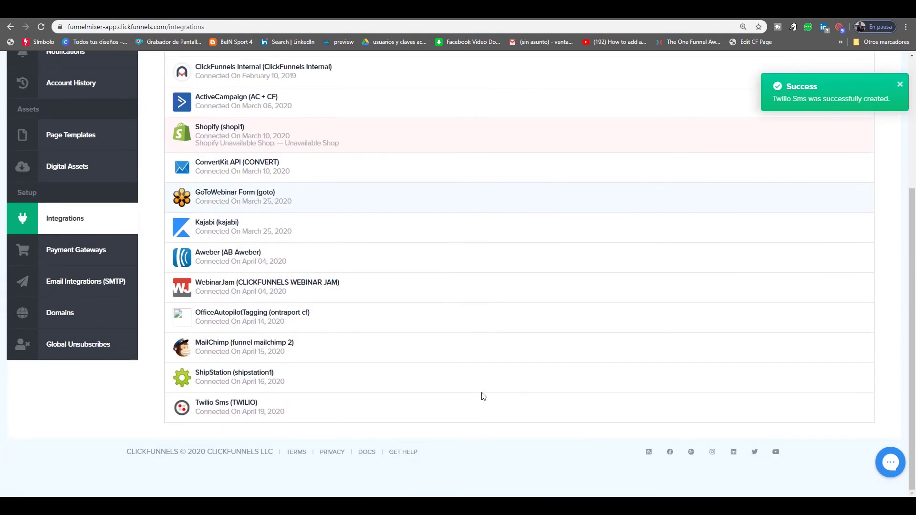